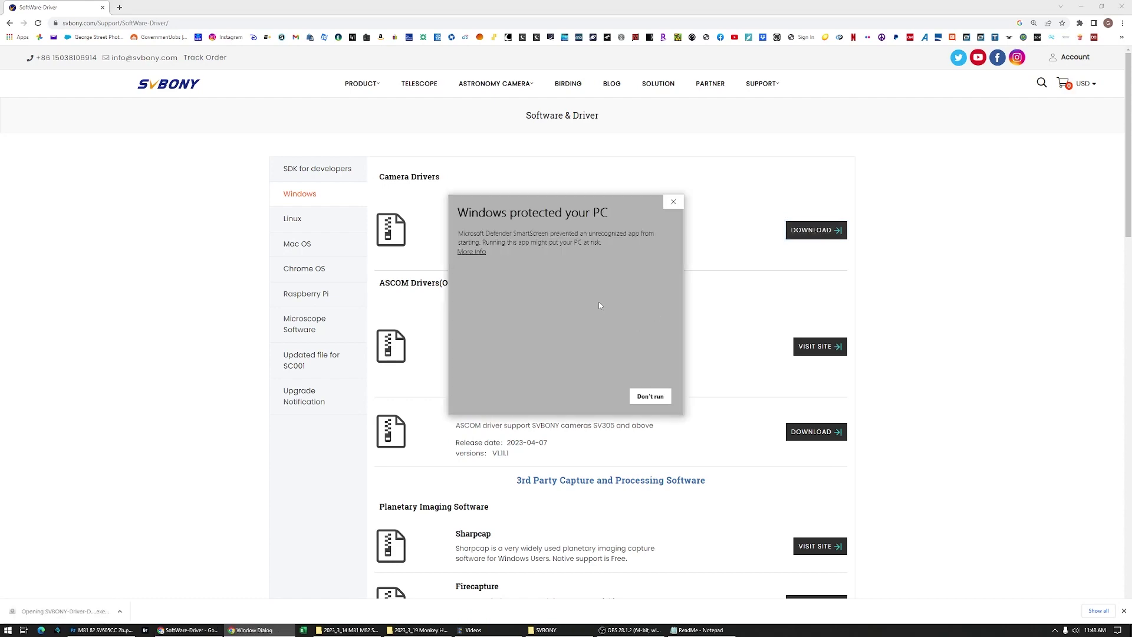
Step: Allow the downloaded SVBONY driver installer to run and complete its setup with the default Start Menu folder SVBONY
{"action": "left_click", "coordinate": [476, 252]}
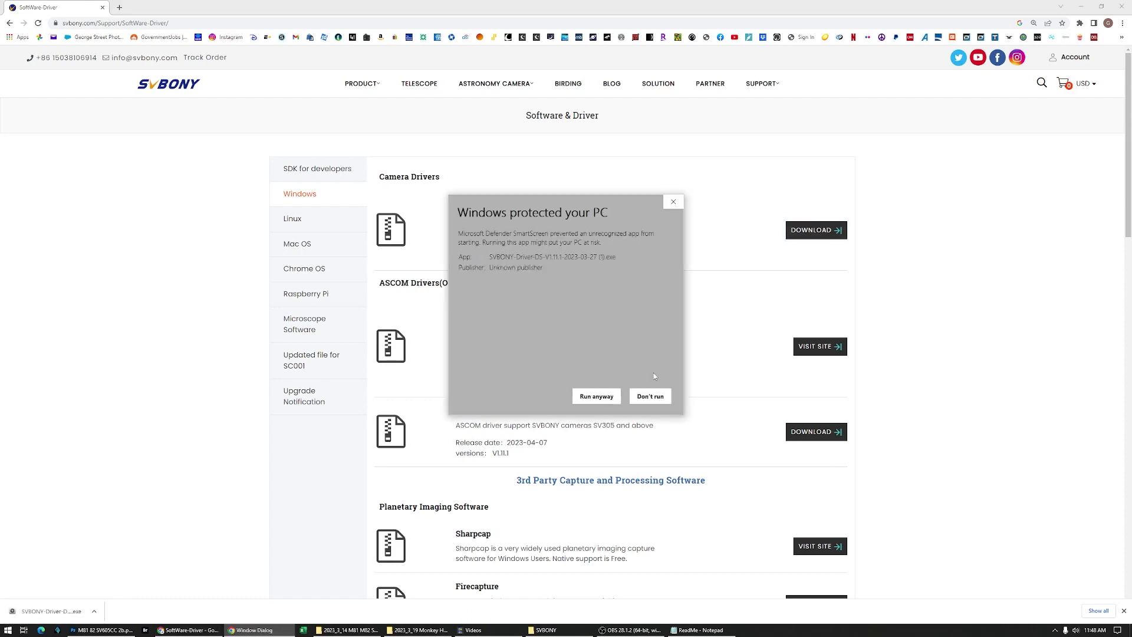
{"action": "left_click", "coordinate": [606, 395]}
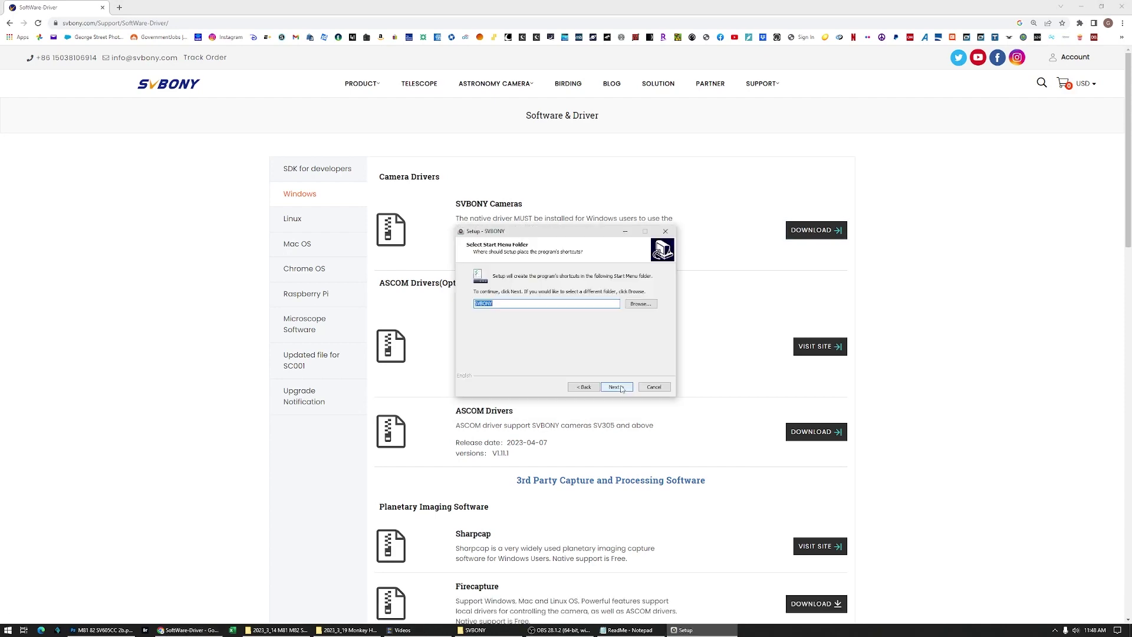
{"action": "left_click", "coordinate": [620, 387]}
{"action": "left_click", "coordinate": [616, 387]}
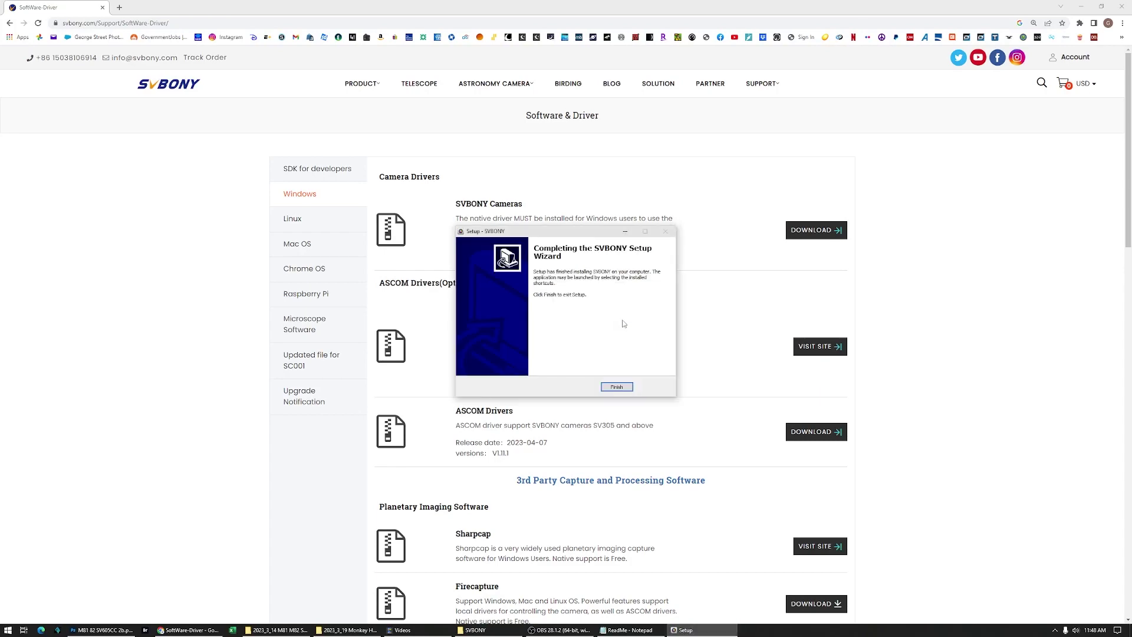
{"action": "left_click", "coordinate": [617, 387]}
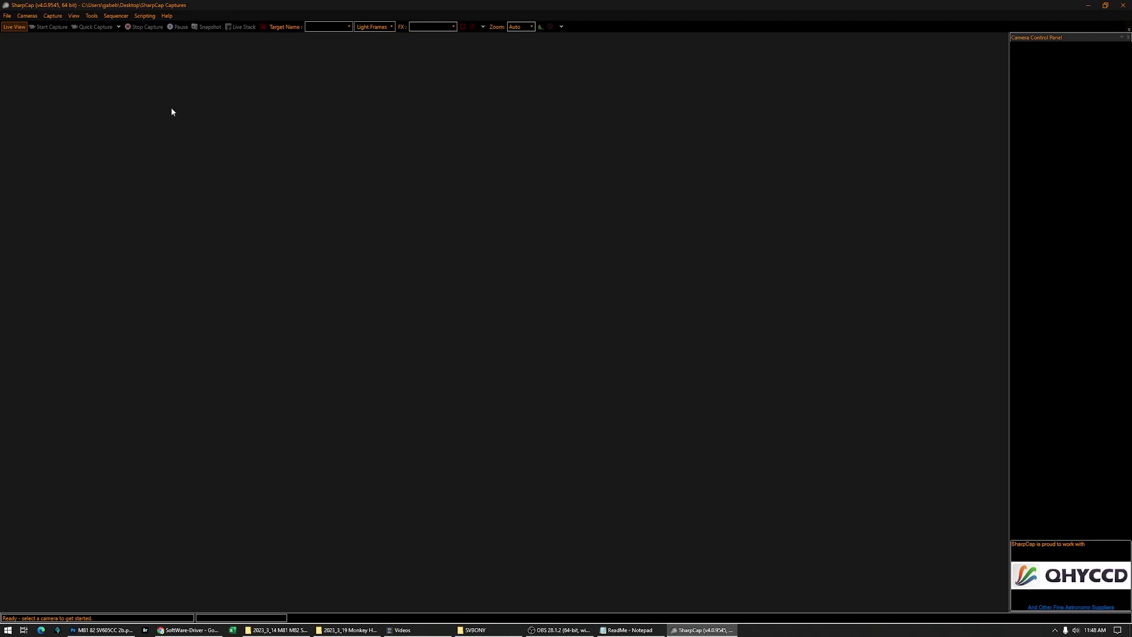
Step: Switch to SharpCap, connect the SVBONY SV605CC camera and widen the camera control panel
{"action": "left_click", "coordinate": [27, 16]}
{"action": "left_click", "coordinate": [27, 68]}
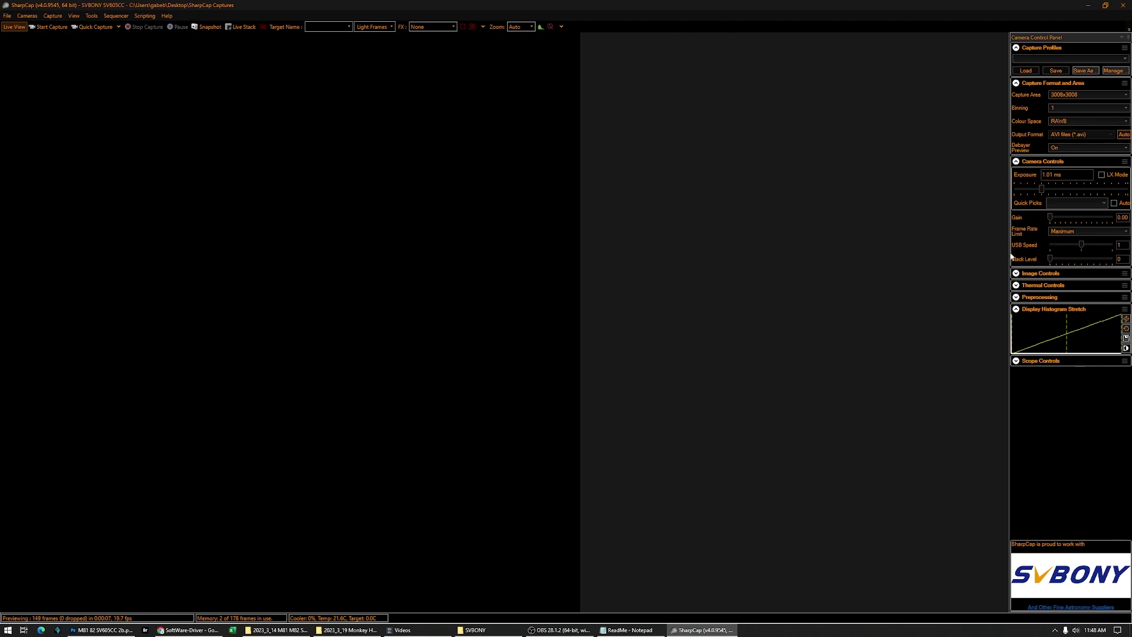
{"action": "left_click_drag", "start_coordinate": [1009, 252], "coordinate": [784, 267]}
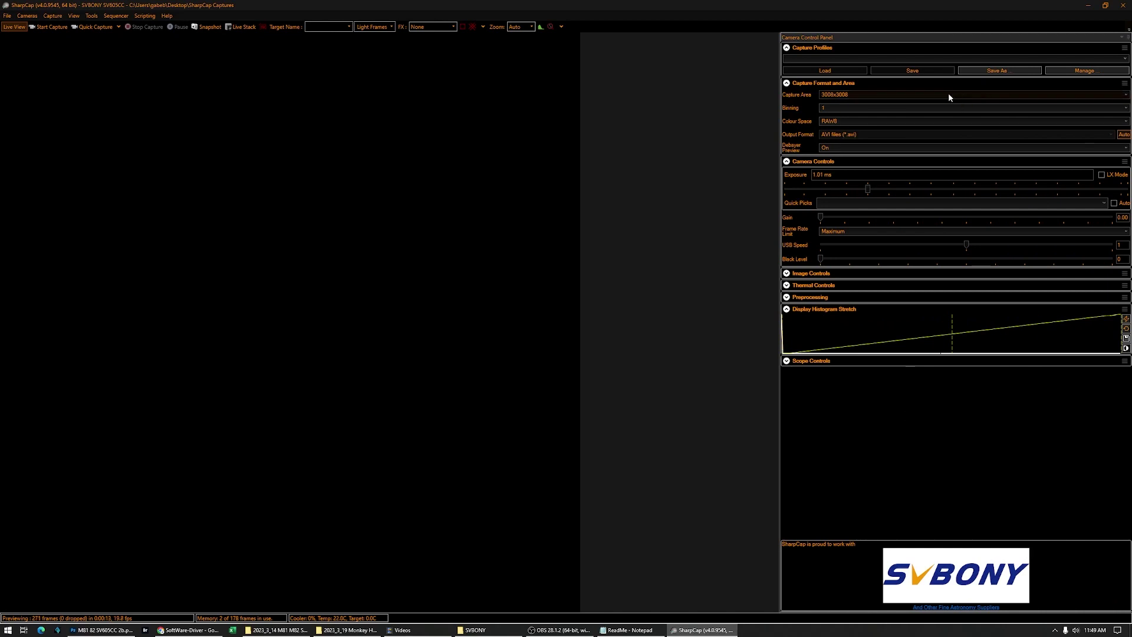
Step: Set the camera's colour space to RAW16 and keep the debayer preview on
{"action": "left_click", "coordinate": [1126, 122]}
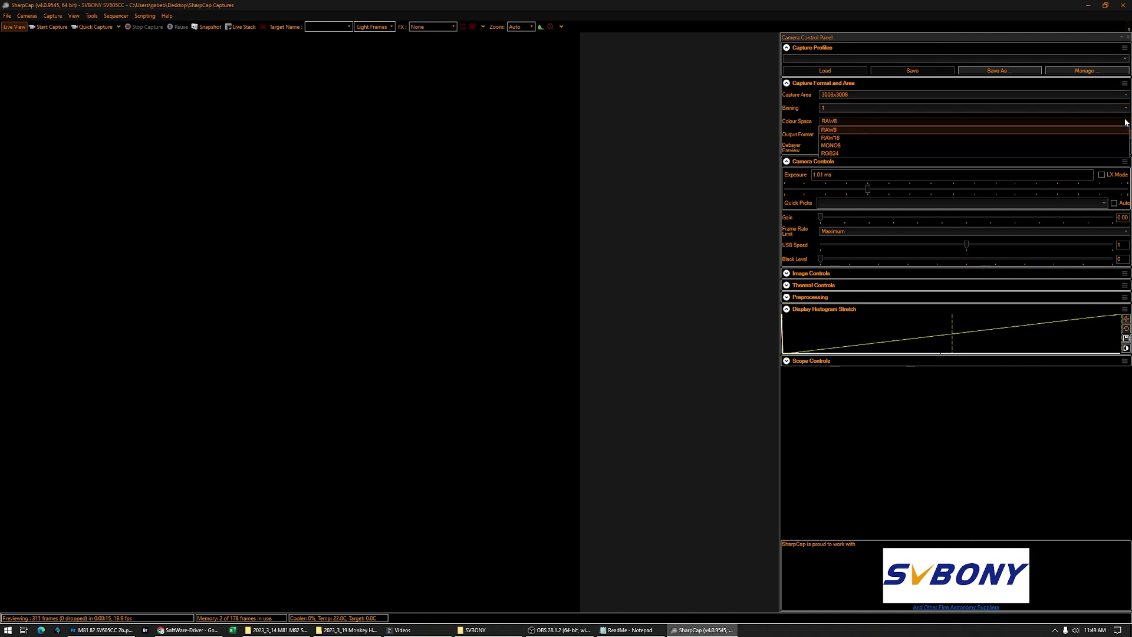
{"action": "left_click", "coordinate": [835, 138]}
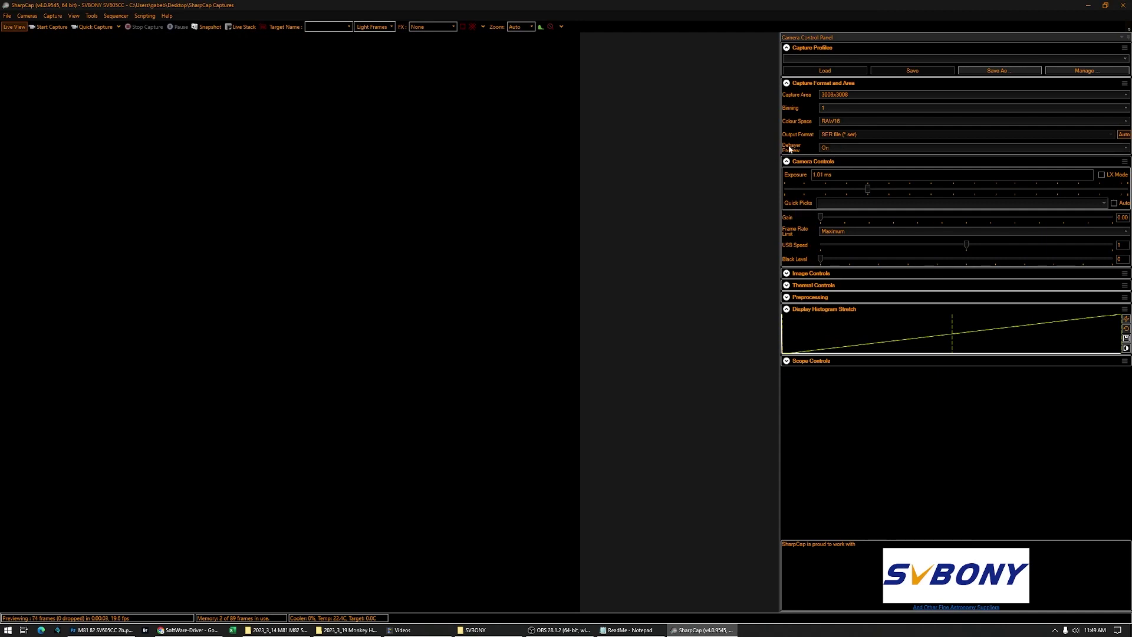
{"action": "left_click", "coordinate": [828, 148]}
Step: Set the exposure to 16.7 ms and view the preset exposure times without picking one
{"action": "left_click_drag", "start_coordinate": [1015, 189], "coordinate": [950, 187]}
{"action": "left_click", "coordinate": [837, 203]}
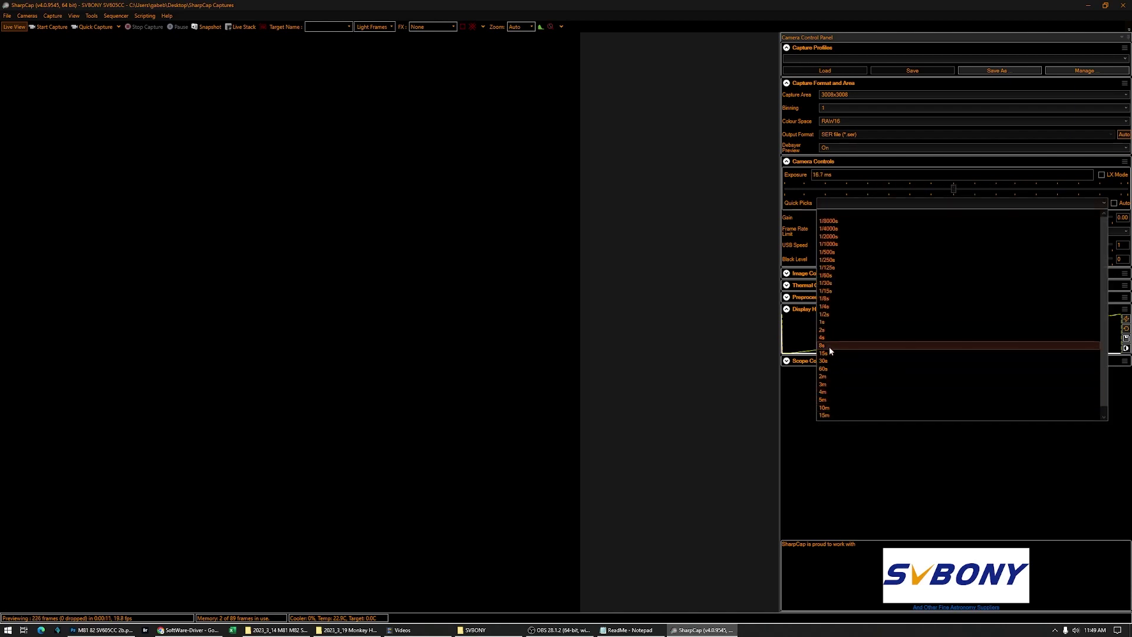
{"action": "left_click", "coordinate": [807, 396]}
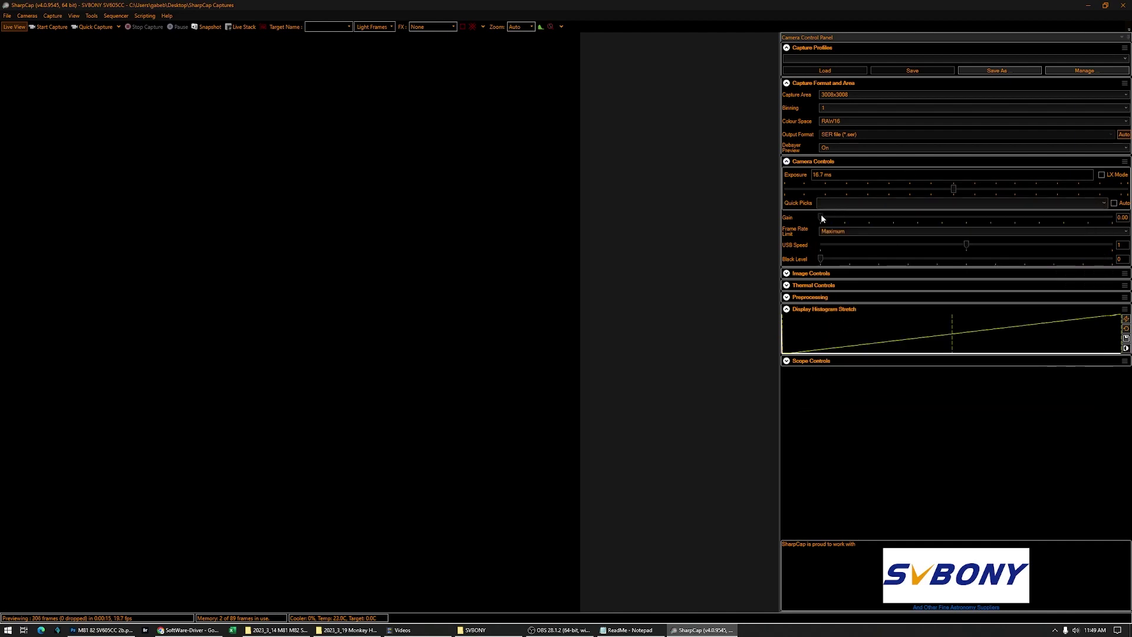
Step: Set the gain to 131 and the black level to 25, and look over the image controls
{"action": "left_click_drag", "start_coordinate": [824, 217], "coordinate": [877, 218]}
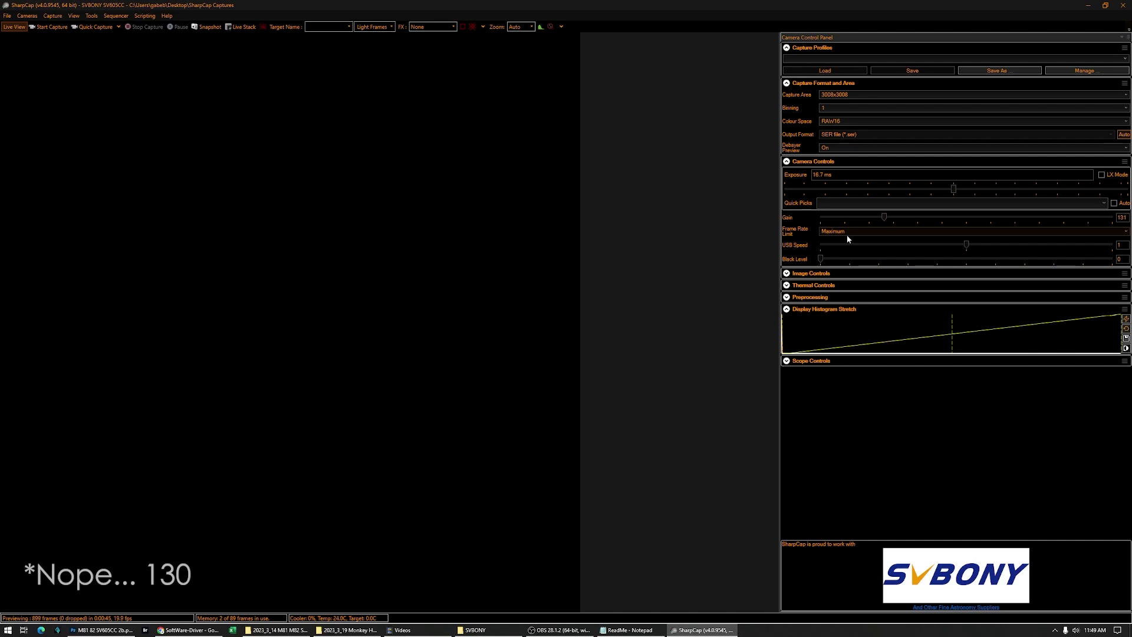
{"action": "left_click_drag", "start_coordinate": [821, 259], "coordinate": [894, 254]}
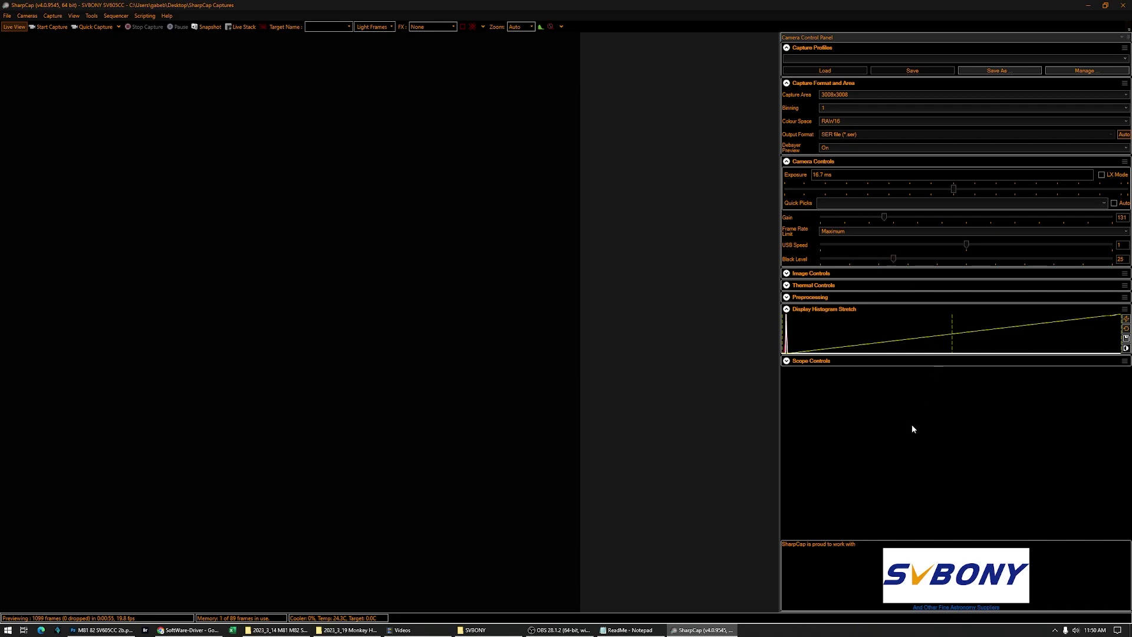
{"action": "left_click", "coordinate": [788, 275]}
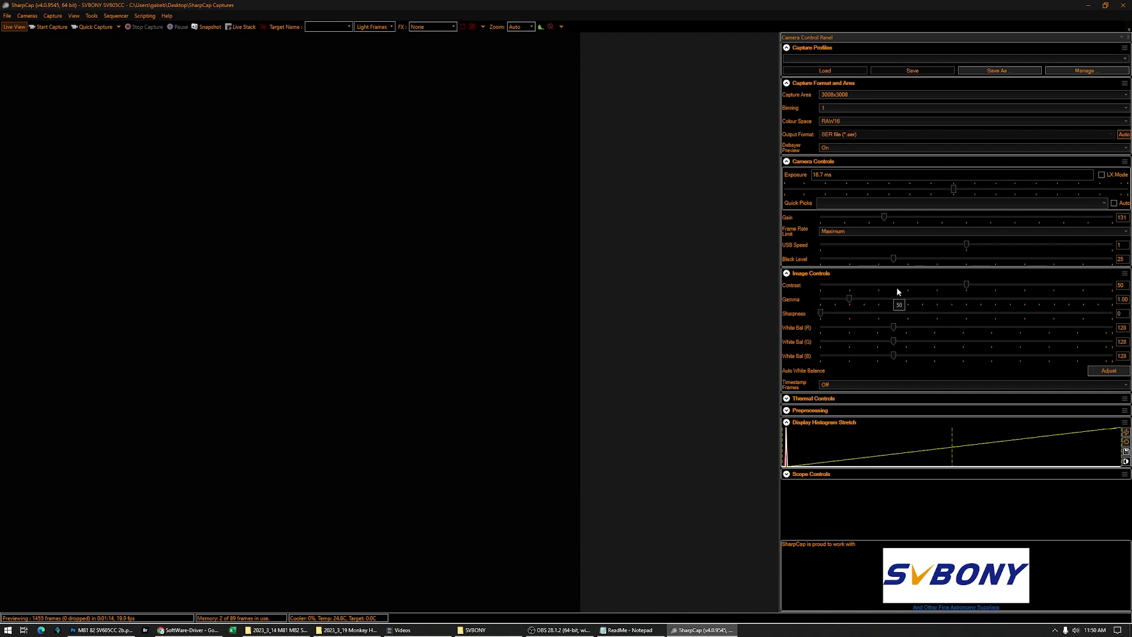
{"action": "left_click", "coordinate": [787, 273]}
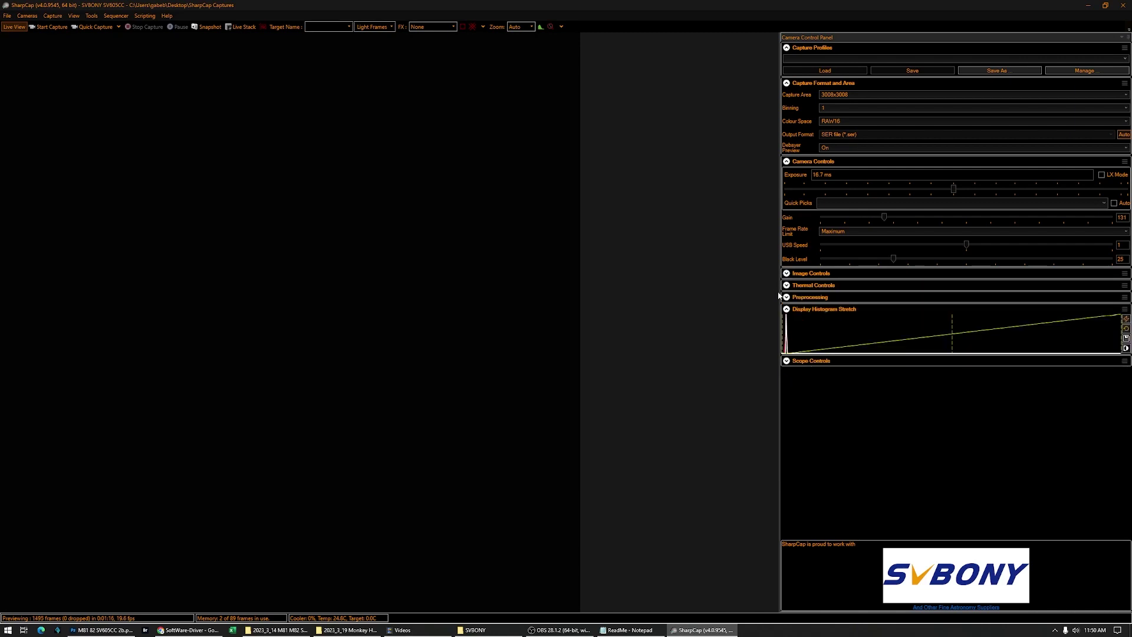
Step: Show the thermal controls, keep the cooler on and set its target temperature to -5
{"action": "left_click", "coordinate": [786, 286]}
{"action": "left_click", "coordinate": [836, 295]}
{"action": "left_click", "coordinate": [832, 311]}
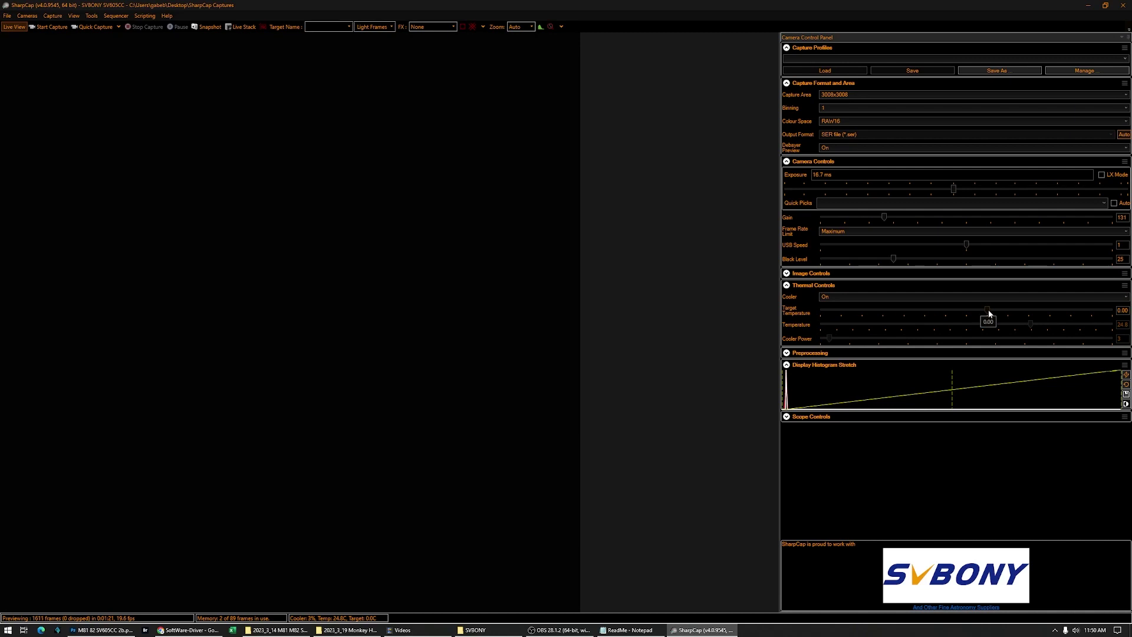
{"action": "left_click_drag", "start_coordinate": [988, 309], "coordinate": [981, 309]}
{"action": "mouse_move", "coordinate": [967, 313]}
{"action": "left_mouse_down"}
{"action": "mouse_move", "coordinate": [946, 315]}
{"action": "mouse_move", "coordinate": [959, 314]}
{"action": "left_mouse_up"}
Step: View the preprocessing options, and try a stronger display histogram stretch before resetting it
{"action": "left_click", "coordinate": [786, 353]}
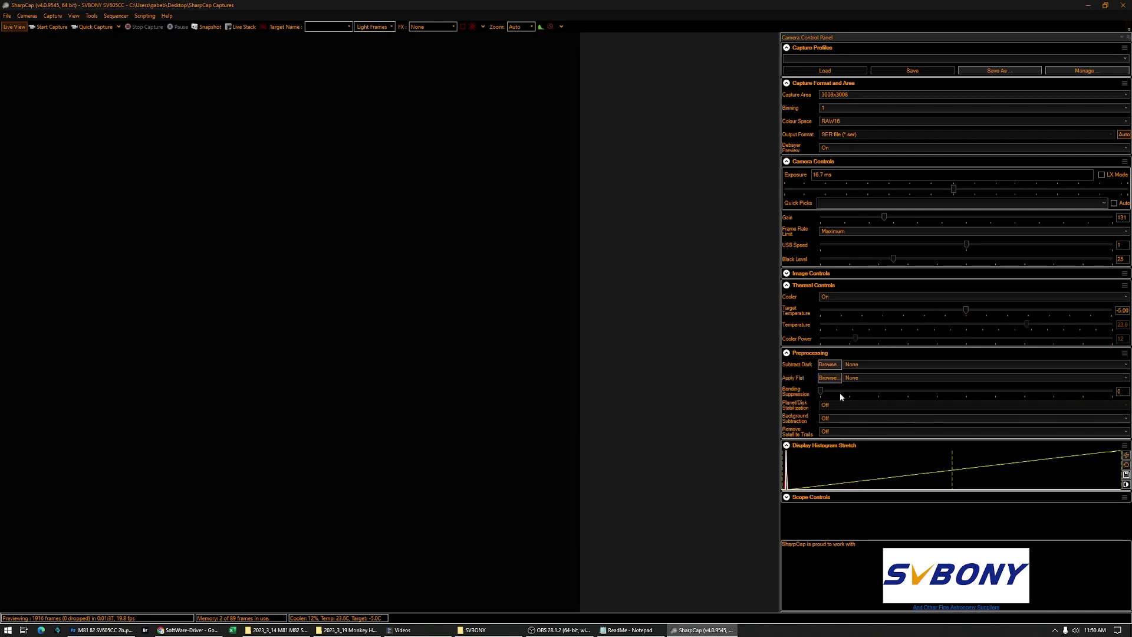
{"action": "left_click", "coordinate": [787, 352]}
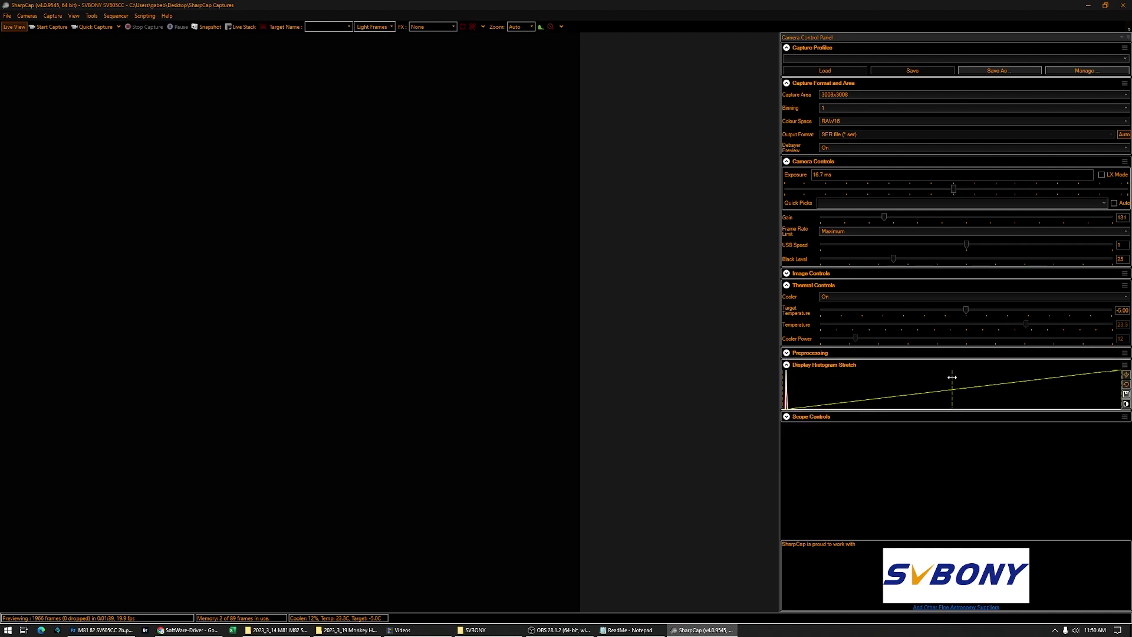
{"action": "mouse_move", "coordinate": [951, 382]}
{"action": "left_mouse_down"}
{"action": "mouse_move", "coordinate": [794, 389]}
{"action": "mouse_move", "coordinate": [1002, 386]}
{"action": "mouse_move", "coordinate": [792, 387]}
{"action": "mouse_move", "coordinate": [947, 381]}
{"action": "mouse_move", "coordinate": [816, 387]}
{"action": "mouse_move", "coordinate": [851, 385]}
{"action": "left_mouse_up"}
{"action": "left_click", "coordinate": [1126, 383]}
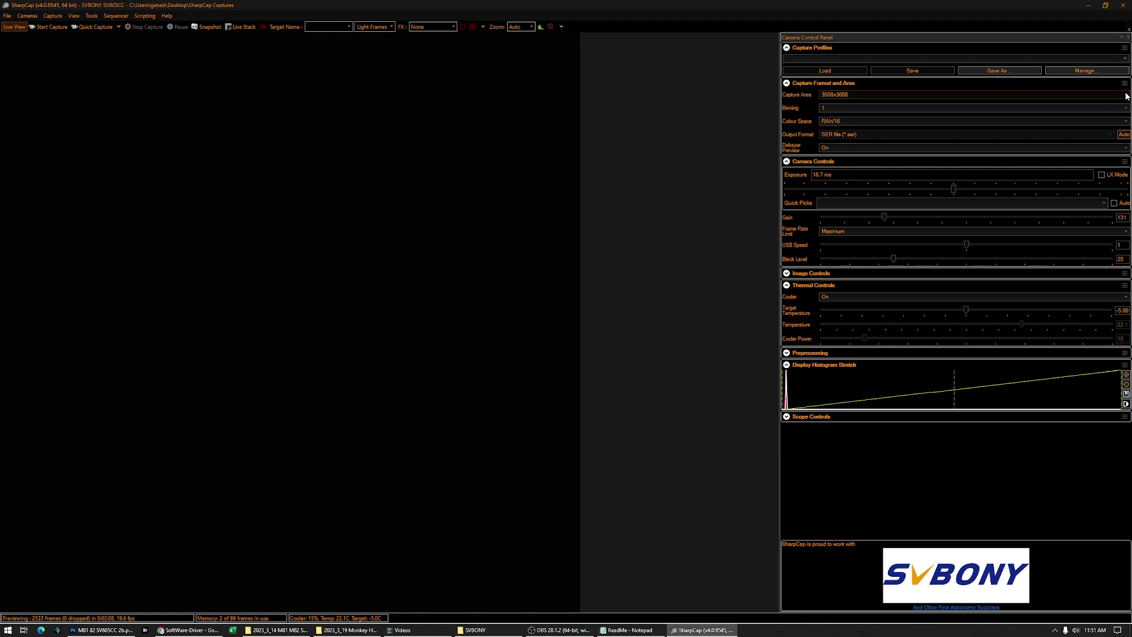
Step: Set the capture area to 1920x1080 and shift the region of interest slightly on the sensor
{"action": "left_click", "coordinate": [1126, 95]}
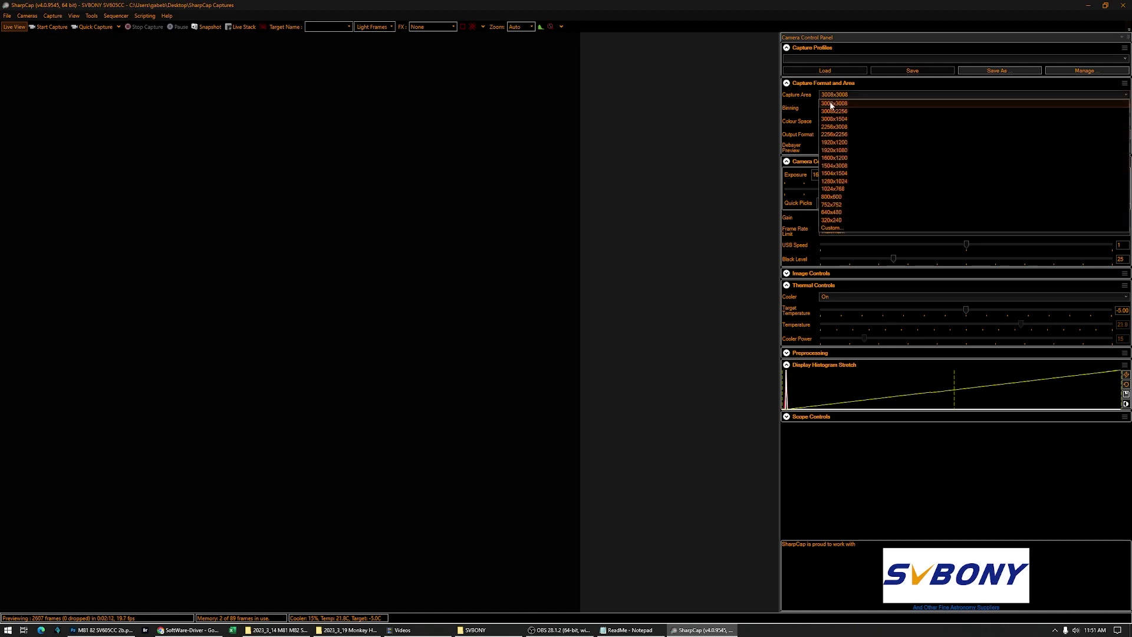
{"action": "left_click", "coordinate": [830, 151]}
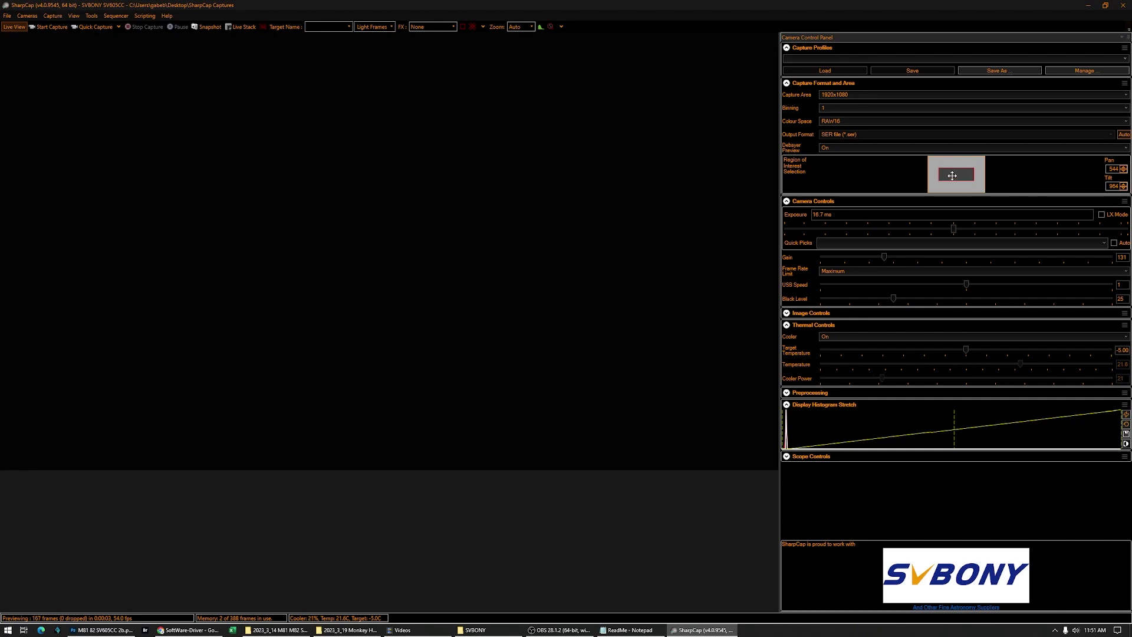
{"action": "left_click_drag", "start_coordinate": [957, 174], "coordinate": [959, 175]}
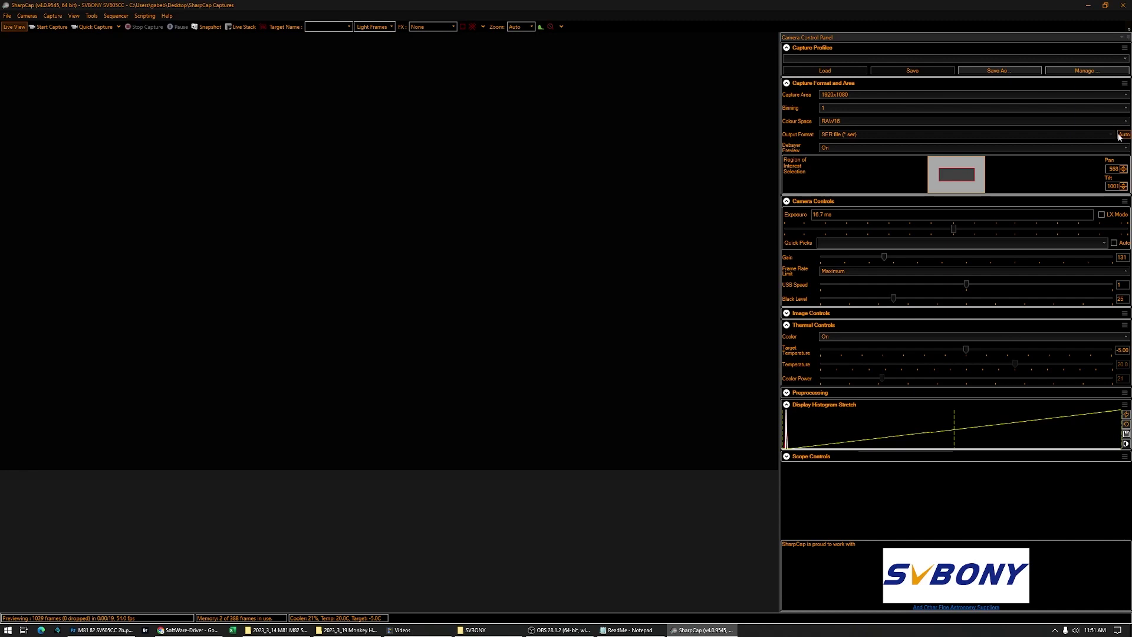
Step: Set the output format to FITS files (*.fits) and the capture area to 3008x3008
{"action": "left_click", "coordinate": [1105, 135]}
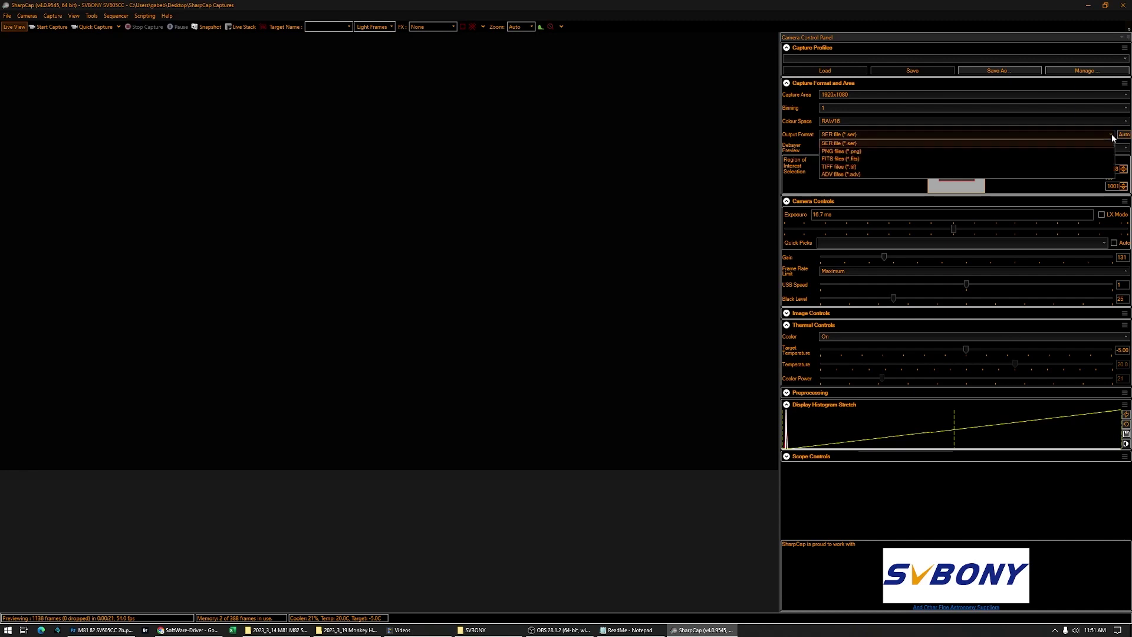
{"action": "left_click", "coordinate": [827, 159]}
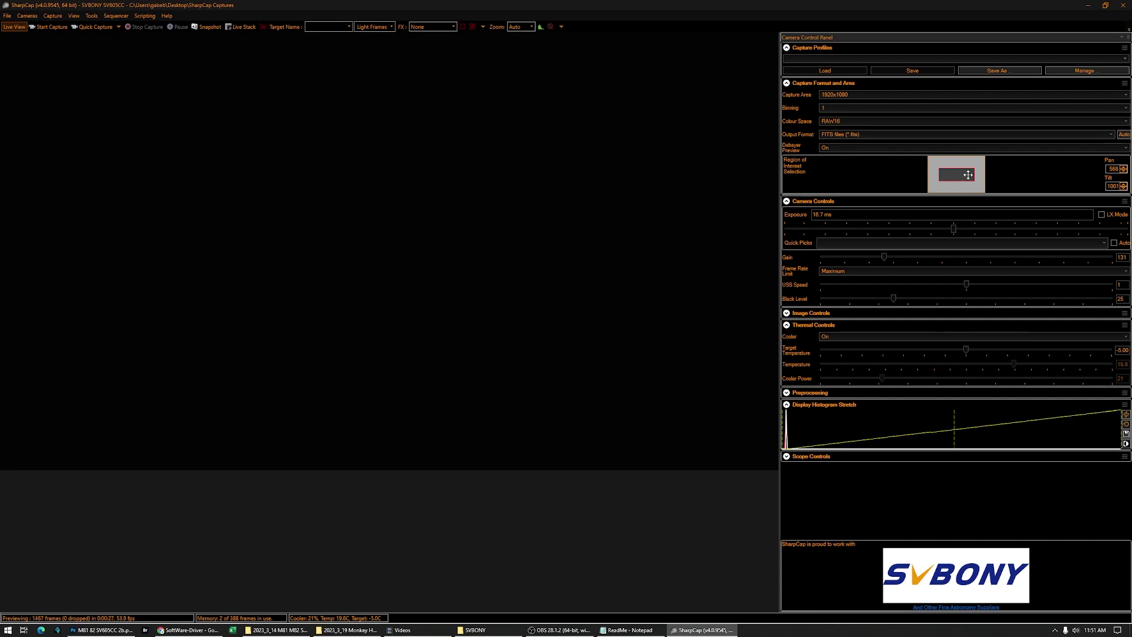
{"action": "left_click", "coordinate": [843, 95]}
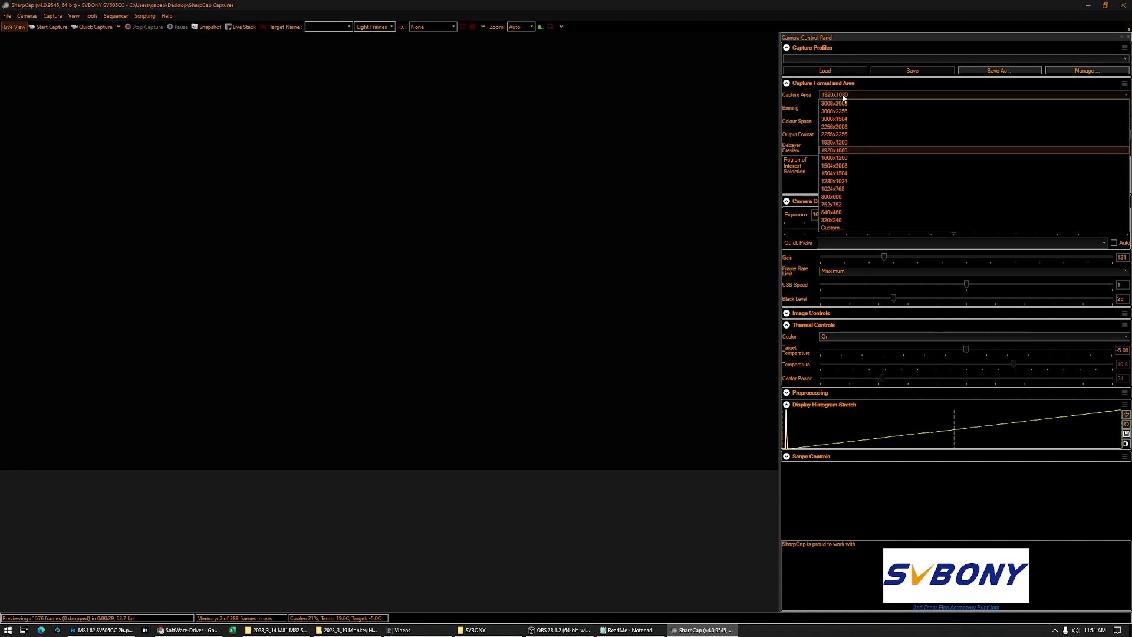
{"action": "left_click", "coordinate": [840, 104]}
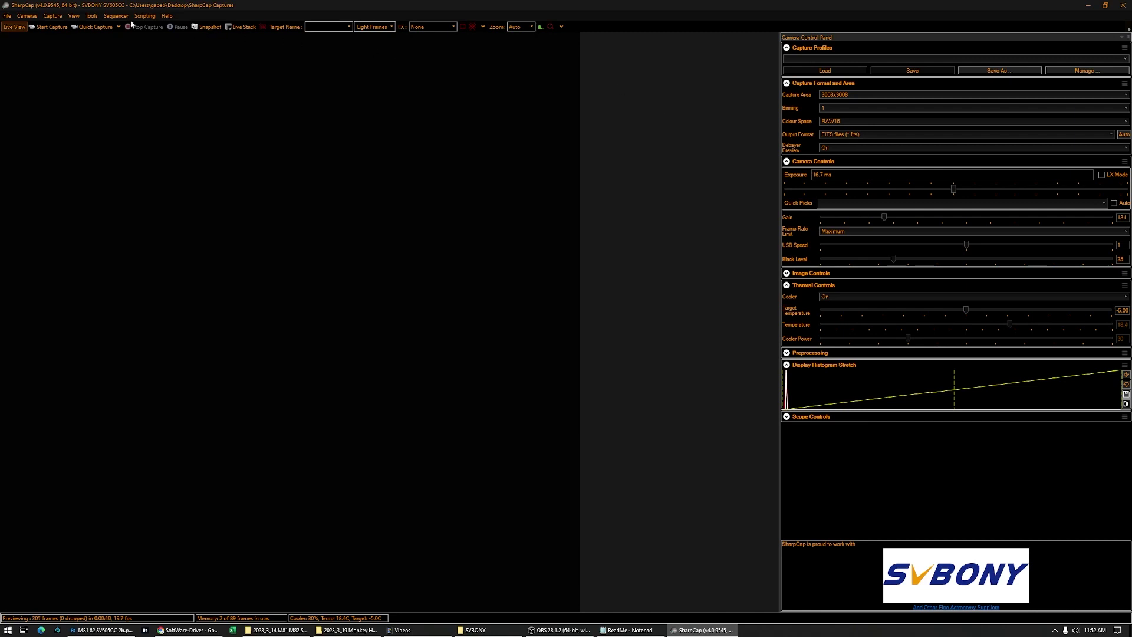
Step: Begin configuring a capture limited by number of frames, and cancel it without starting
{"action": "left_click", "coordinate": [49, 27]}
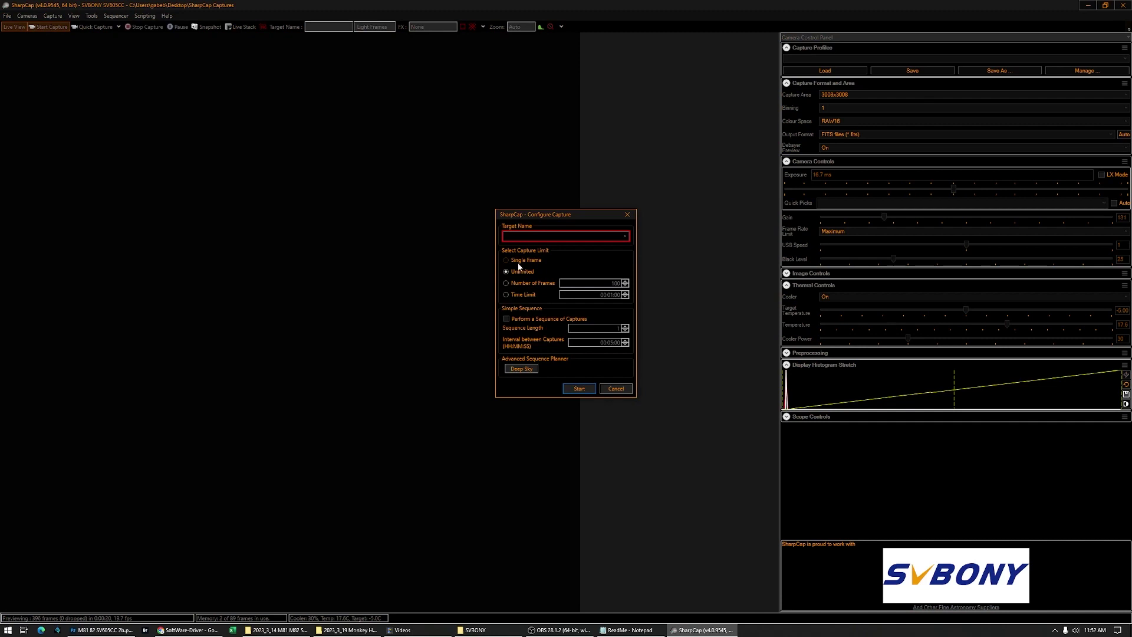
{"action": "left_click", "coordinate": [506, 284]}
{"action": "left_click", "coordinate": [620, 390]}
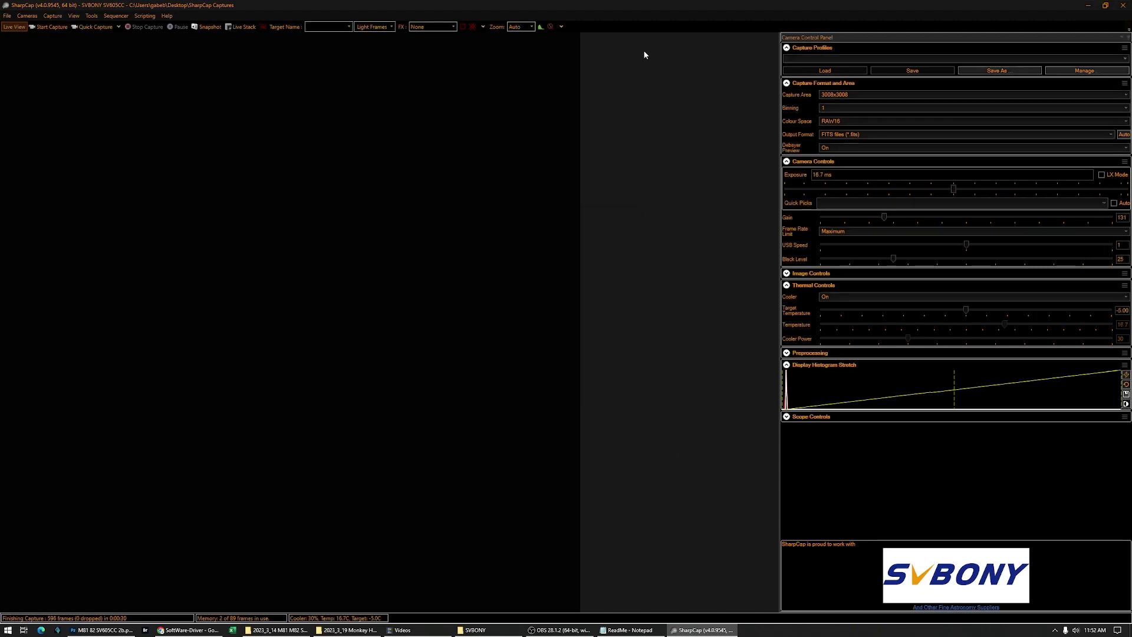
Step: Show the available frame types for the capture
{"action": "left_click", "coordinate": [391, 26]}
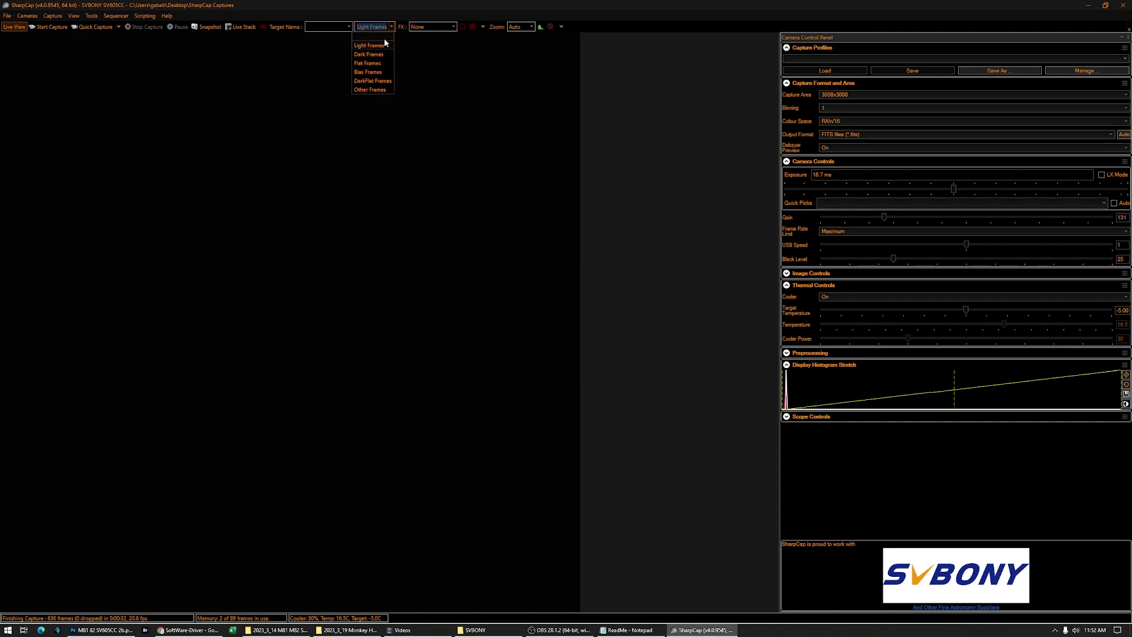